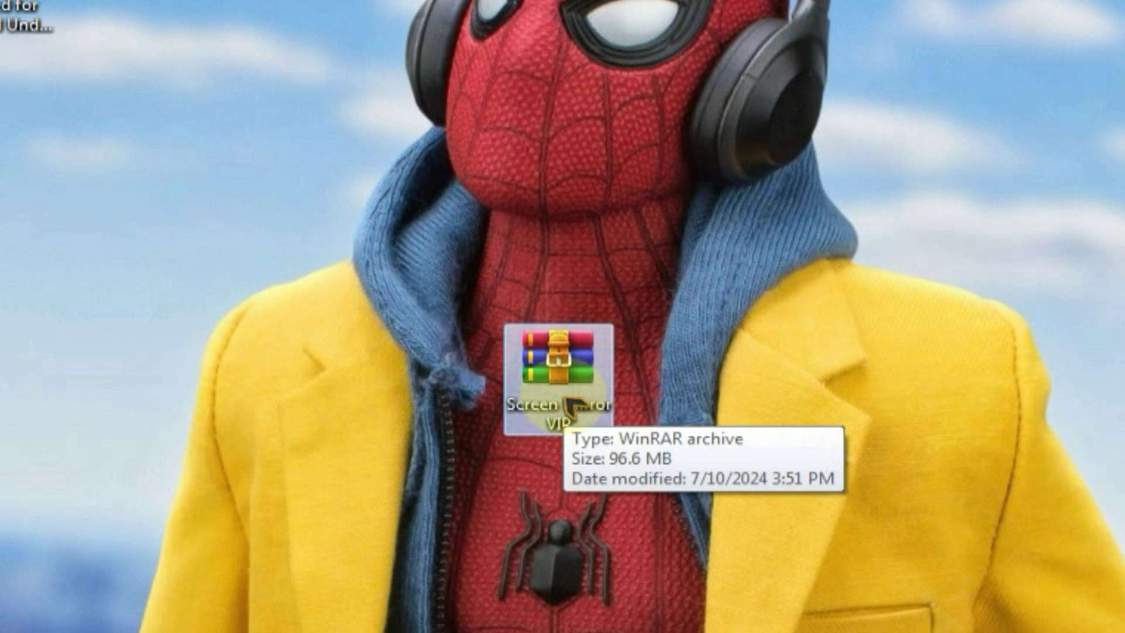
Step: Extract the Screen Mirror VIP archive into its own folder on the desktop
right_click(572, 407)
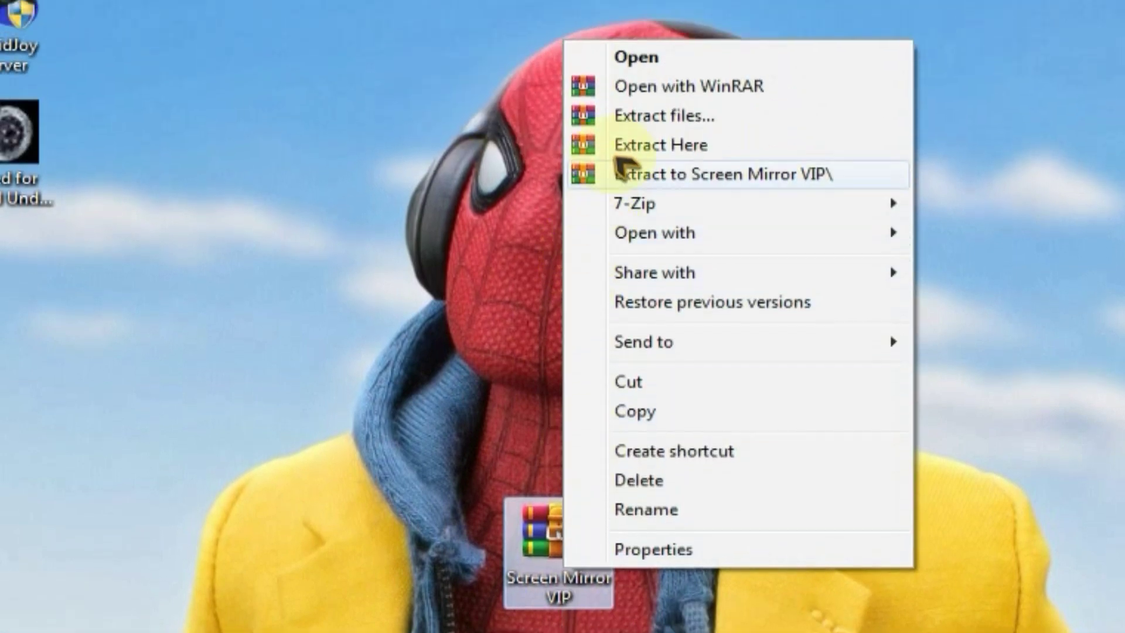
left_click(645, 119)
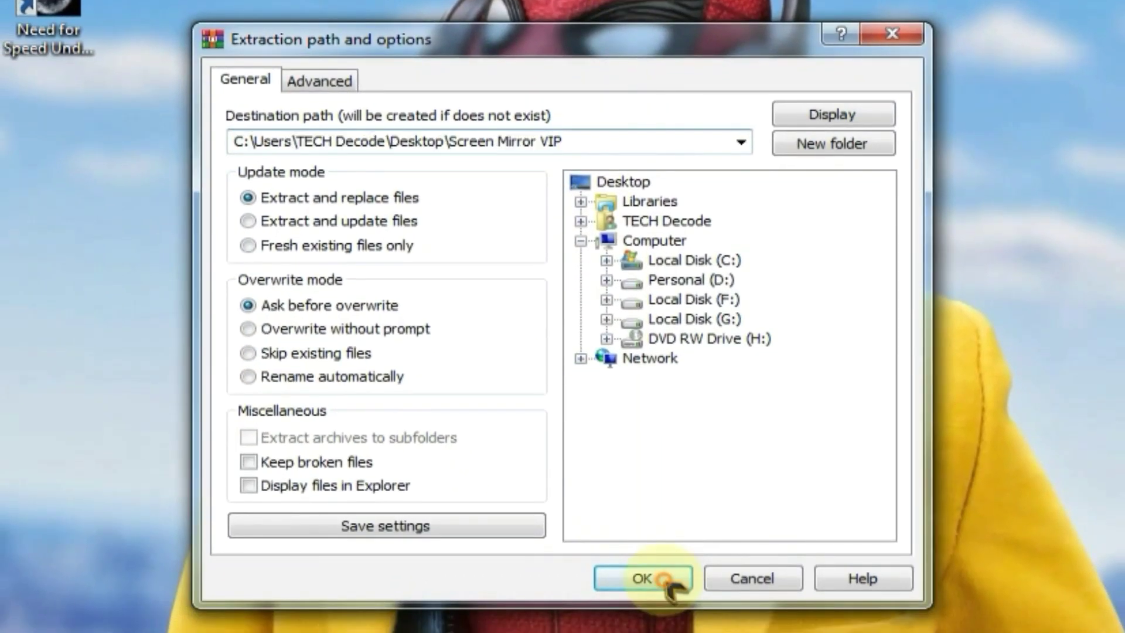
left_click(673, 577)
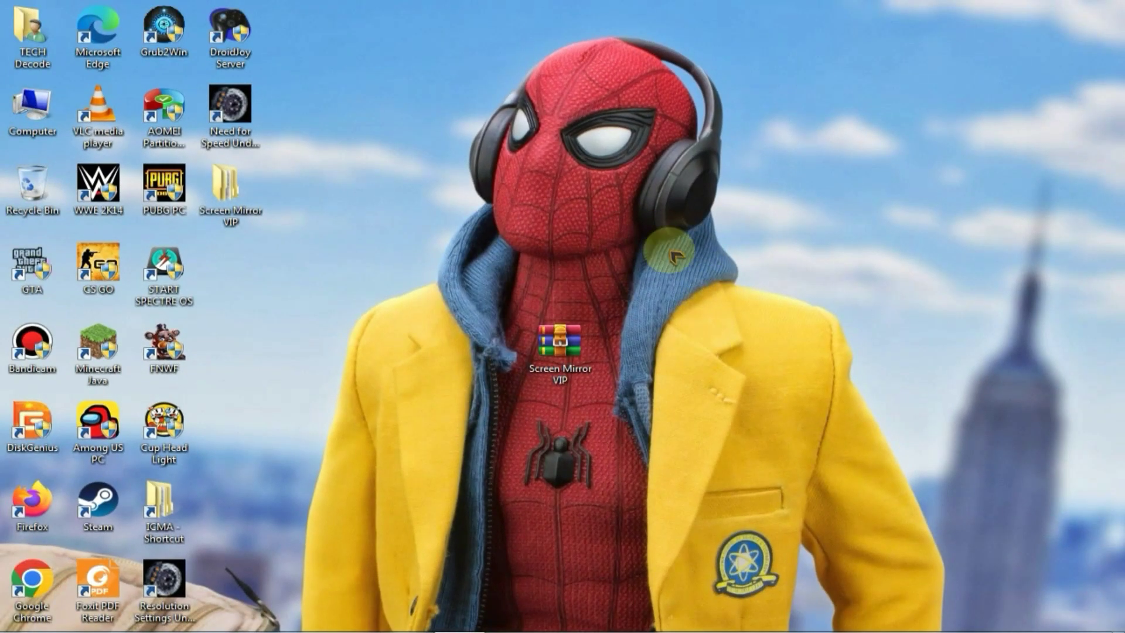
Step: Run Setup from the extracted folder and install ApowerMirror through the wizard
double_click(227, 185)
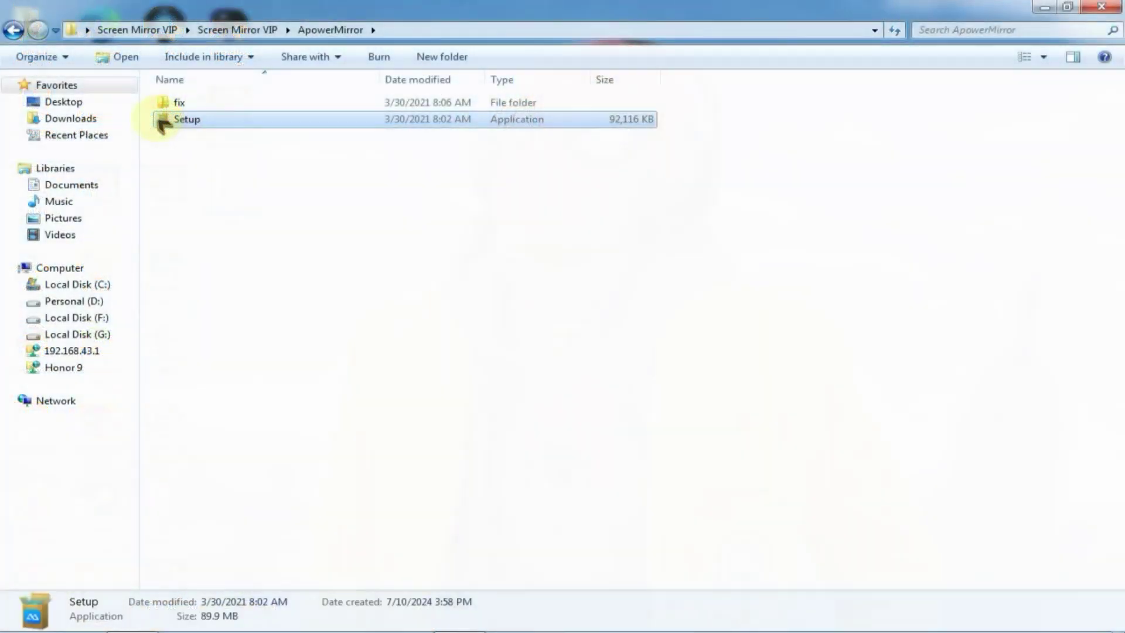
double_click(208, 125)
left_click(596, 369)
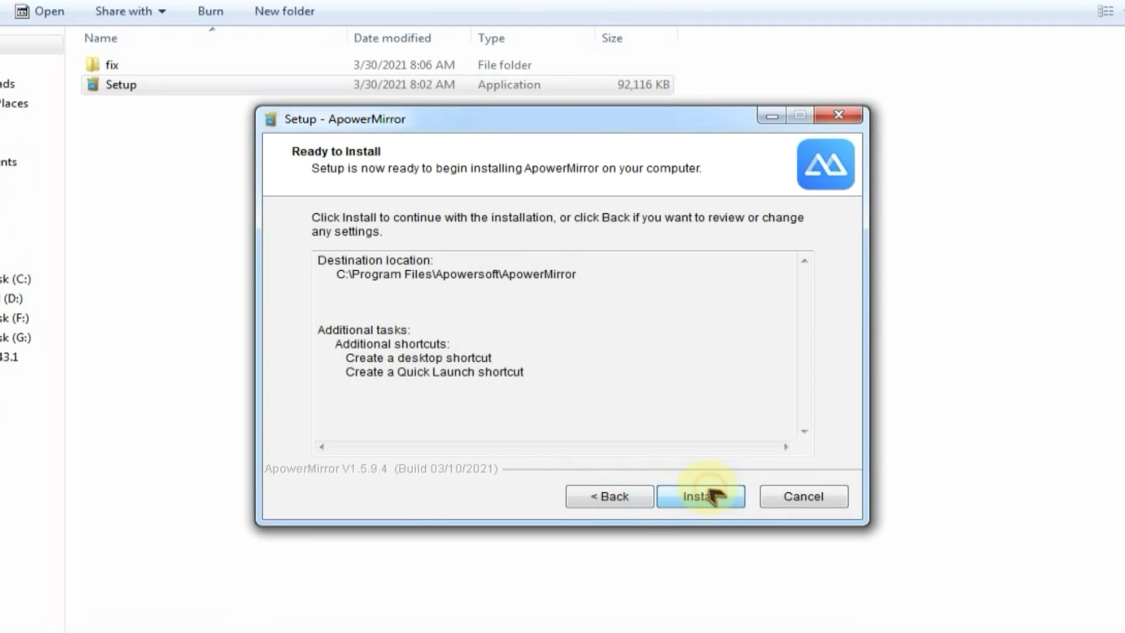
left_click(711, 495)
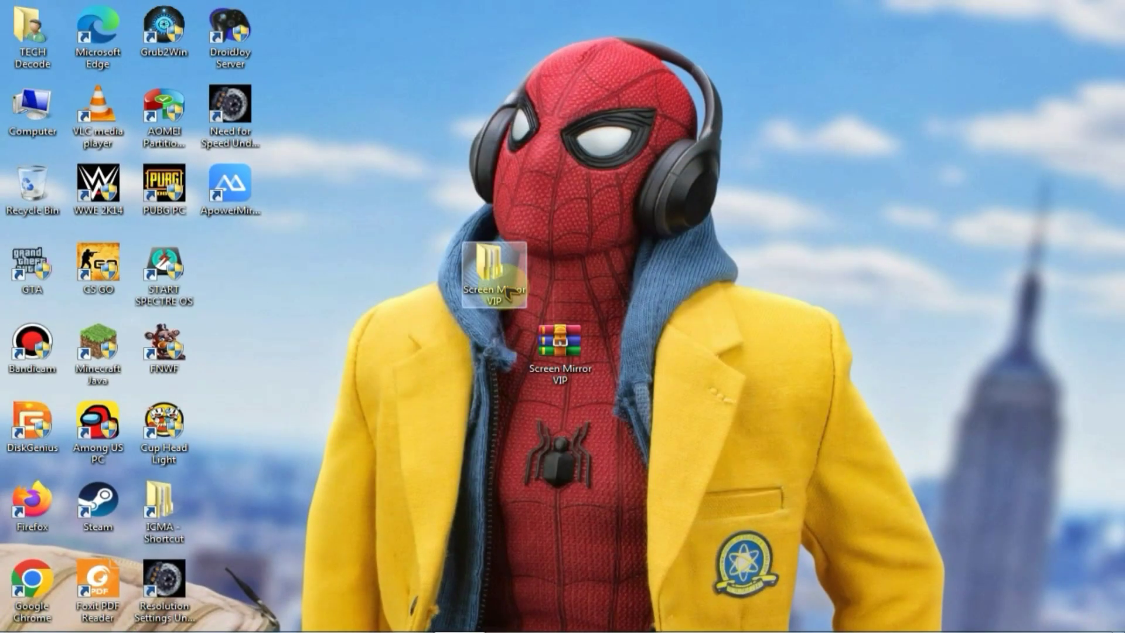
Step: Open the fix folder and the installed ApowerMirror program folder side by side
left_click_drag(508, 293, 690, 211)
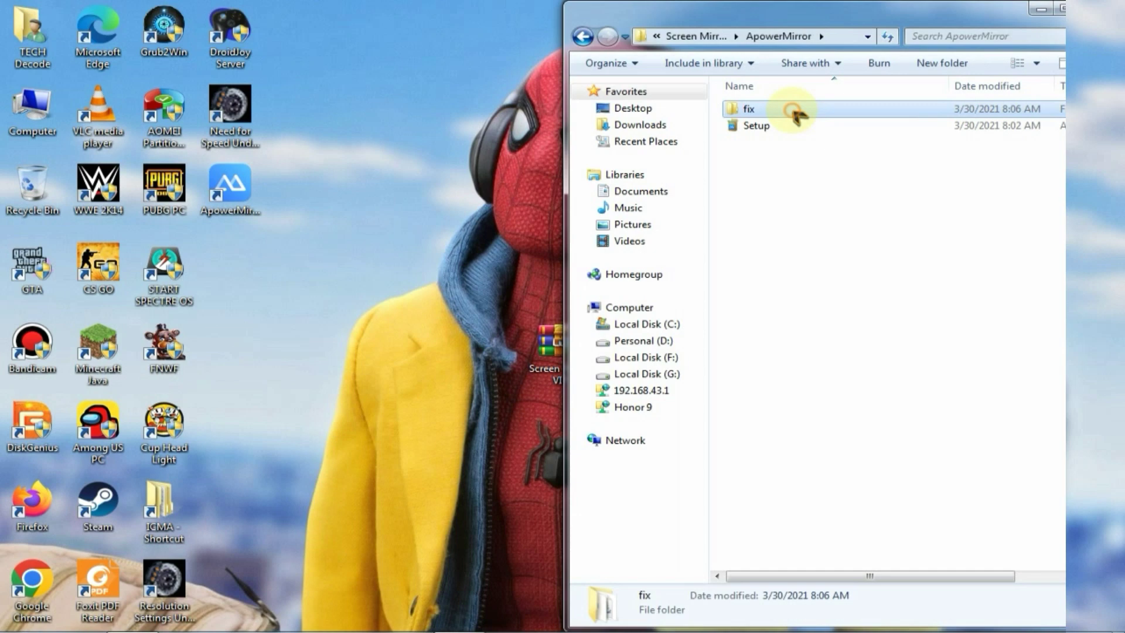
double_click(796, 116)
right_click(231, 189)
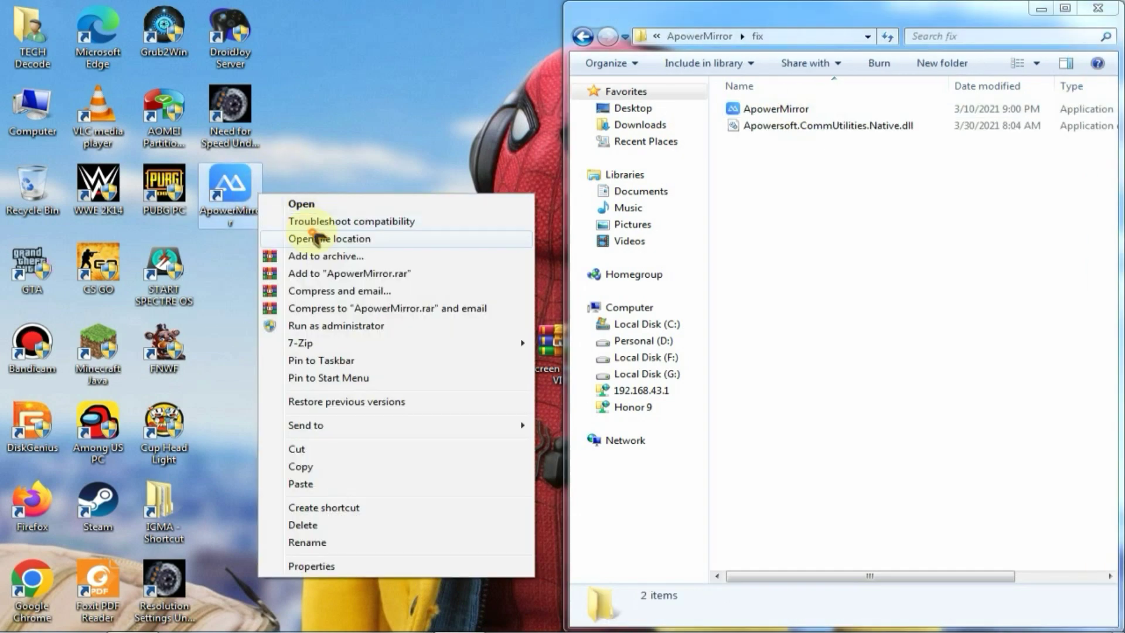
left_click(318, 239)
Step: Move ApowerMirror application and Apowersoft.CommUtilities.Native.dll into the program folder, replacing the originals
left_click_drag(413, 99, 8, 264)
left_click_drag(889, 233, 898, 97)
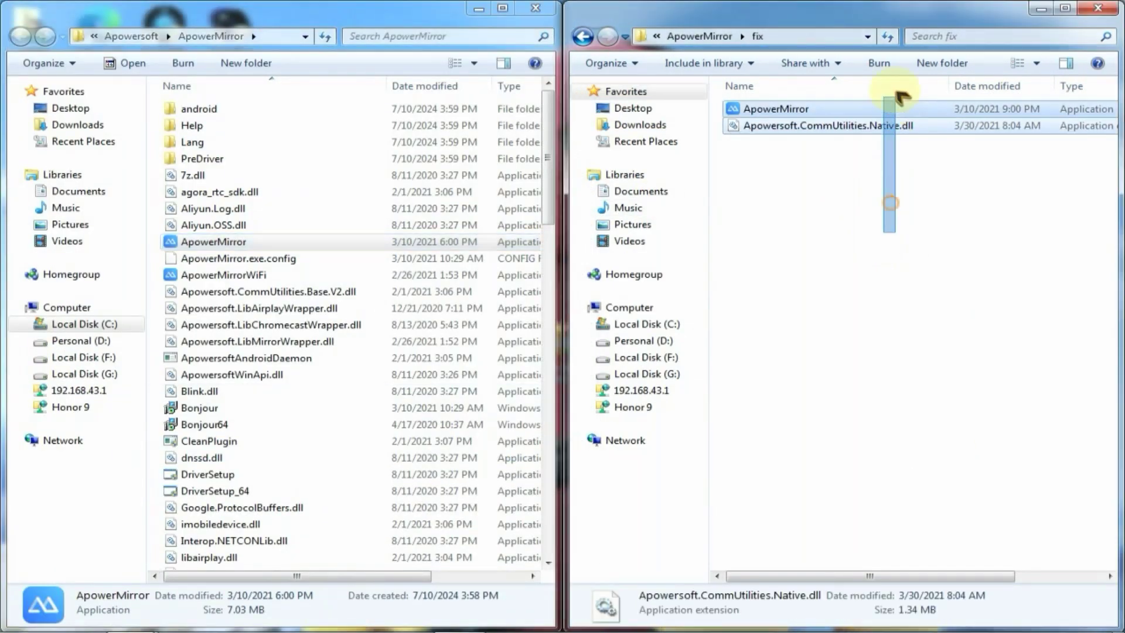
left_click_drag(791, 119, 290, 453)
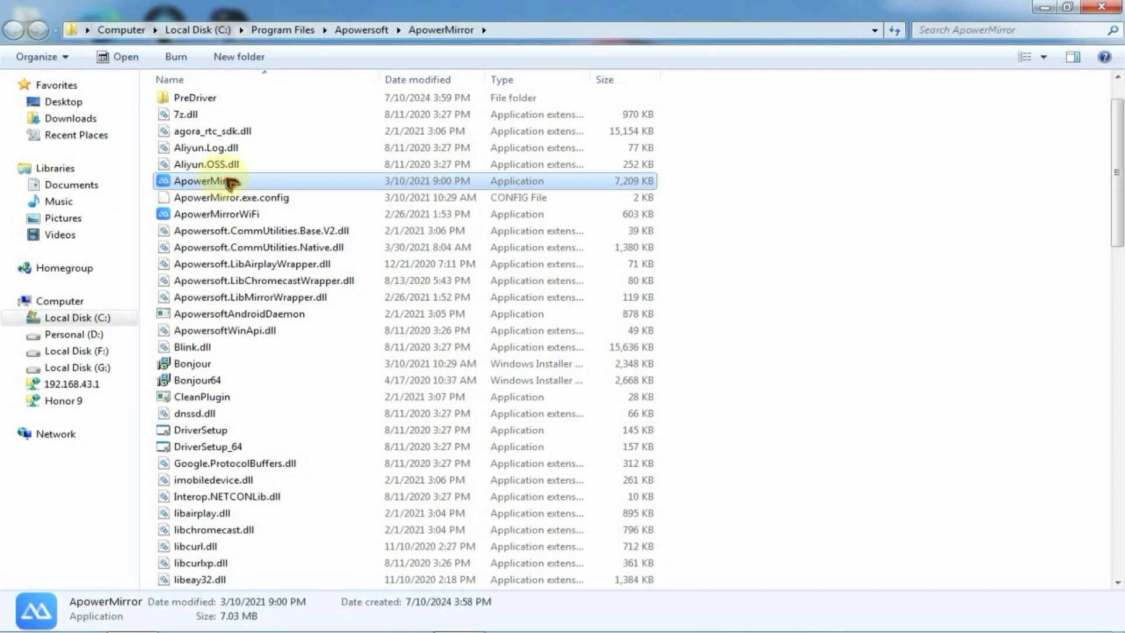
Step: Launch the patched ApowerMirror, check the USB and WiFi connection modes and VIP account status
double_click(234, 182)
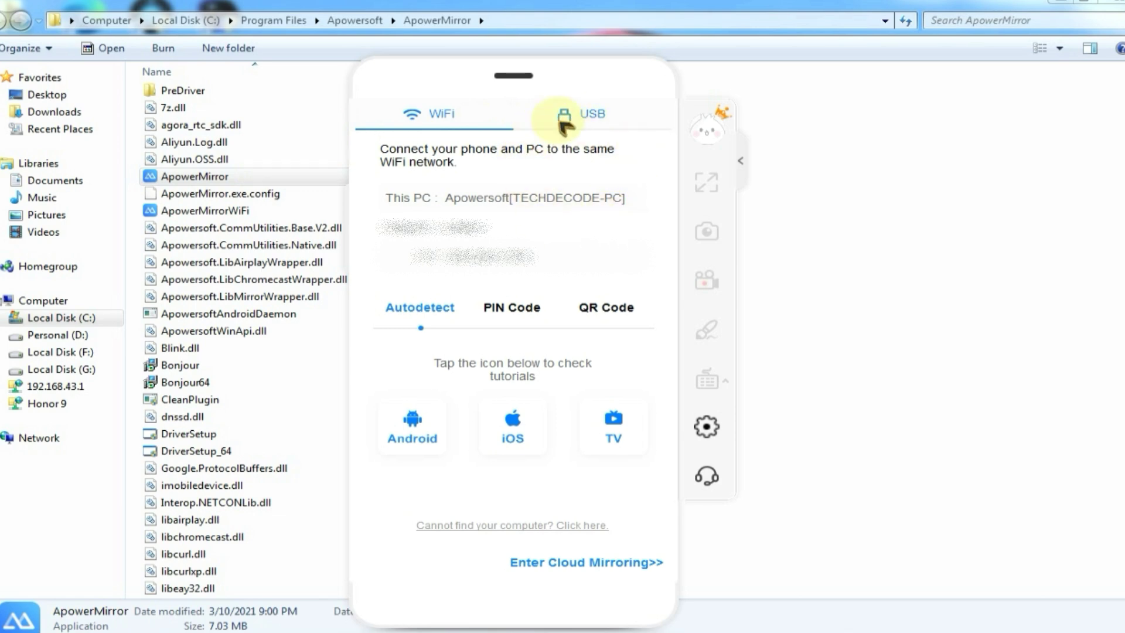
left_click(564, 119)
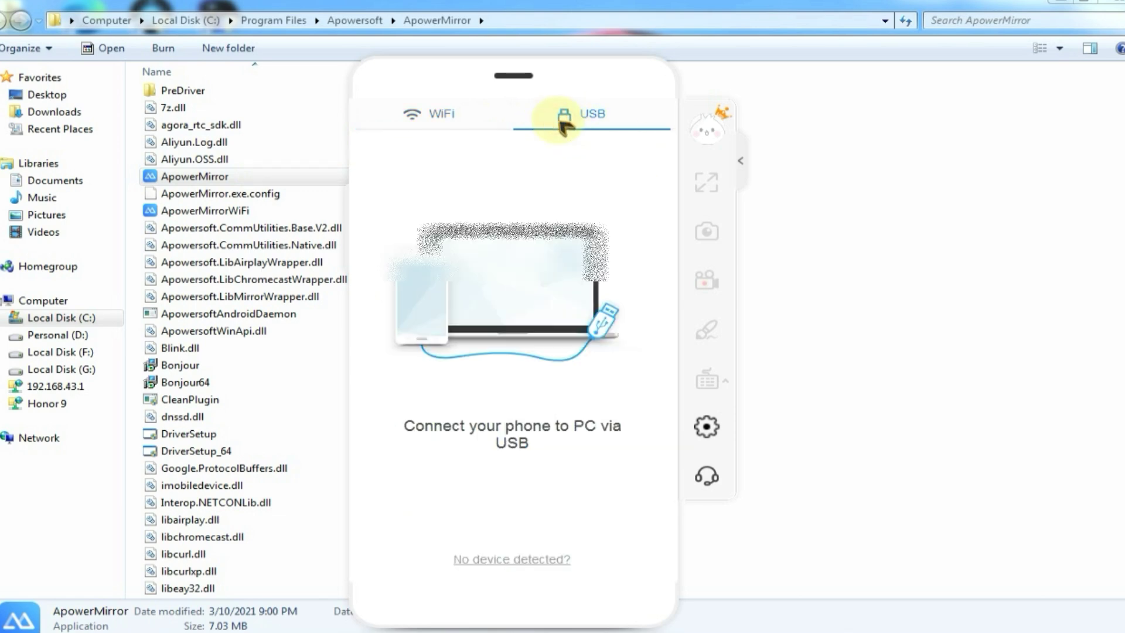
left_click(479, 125)
left_click(705, 126)
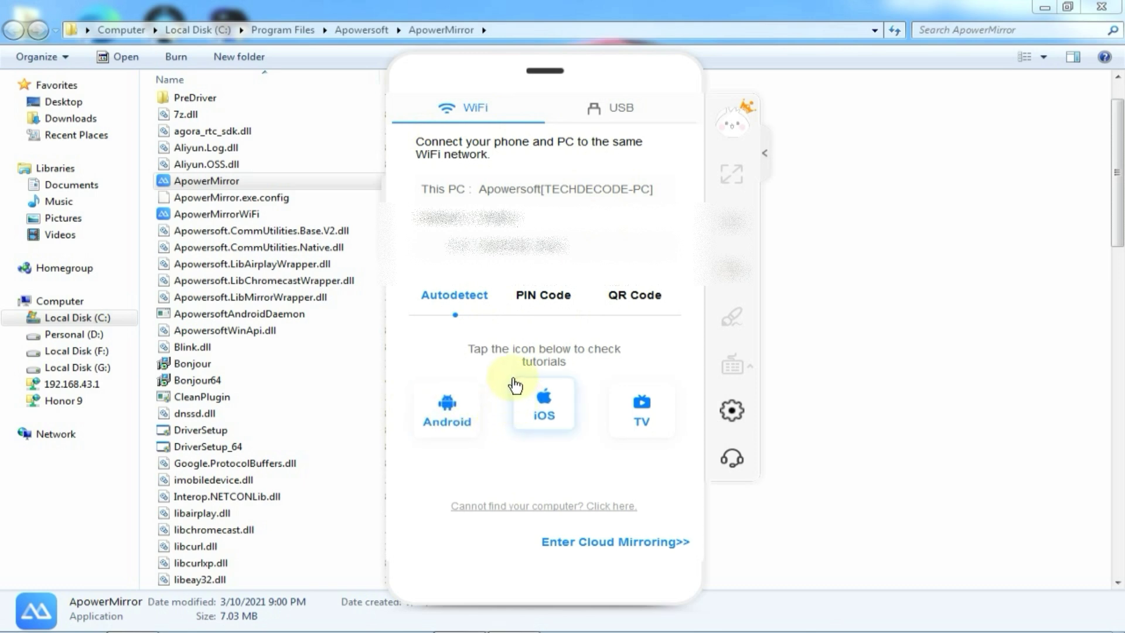
Step: View the Android connection tutorial and enter the main interface
left_click(448, 407)
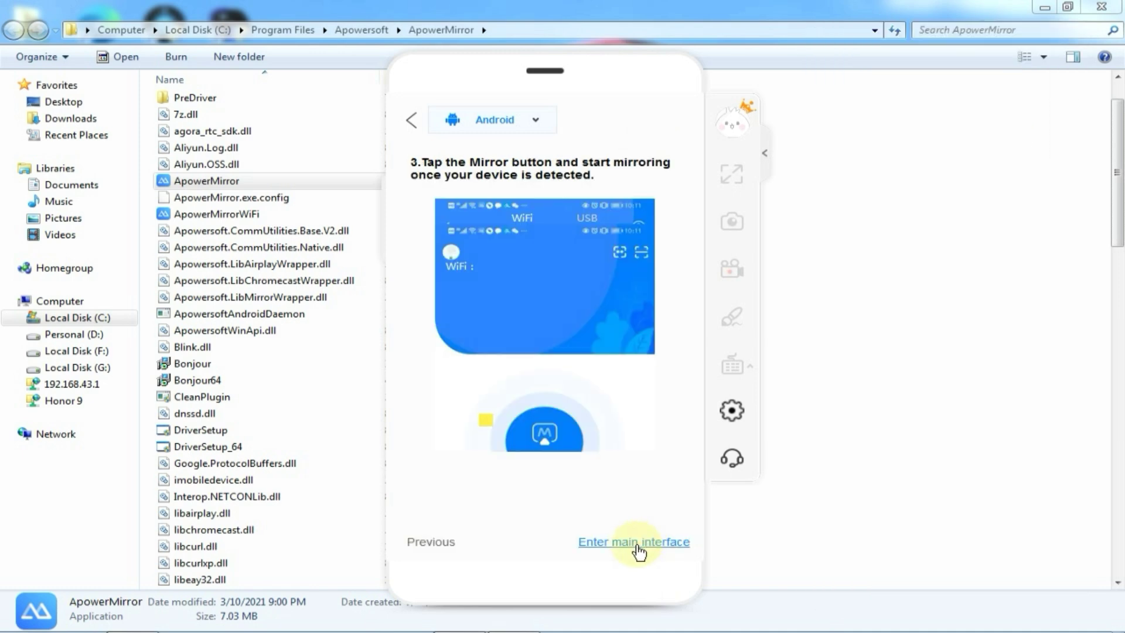
left_click(634, 542)
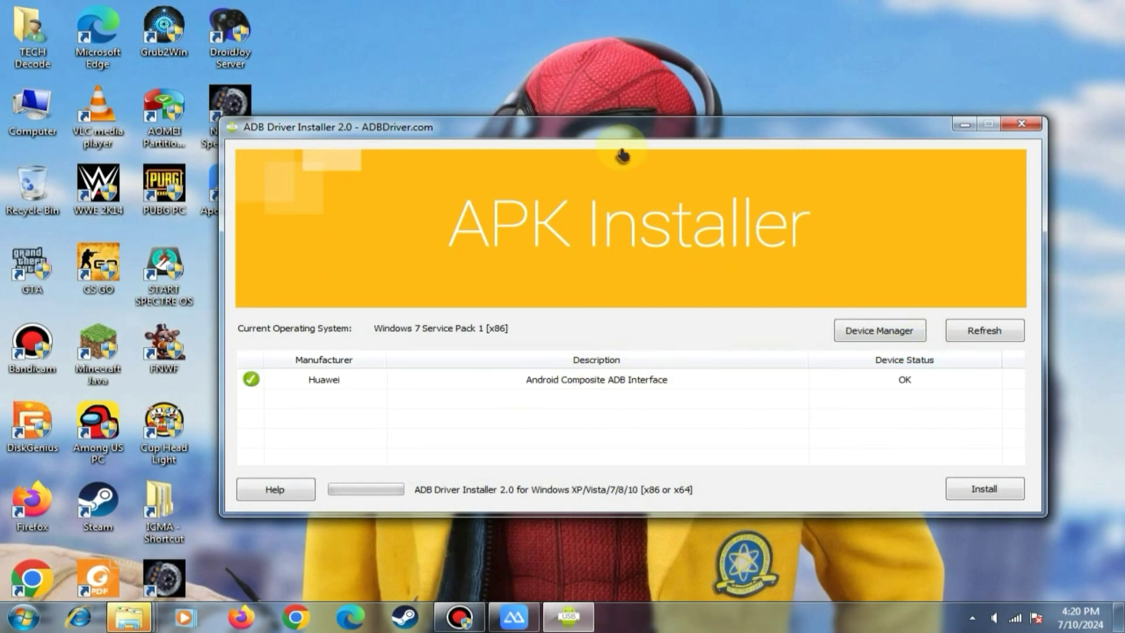
Step: Install the ADB driver for the Huawei phone so it mirrors over USB
left_click_drag(631, 132, 611, 120)
left_click(965, 477)
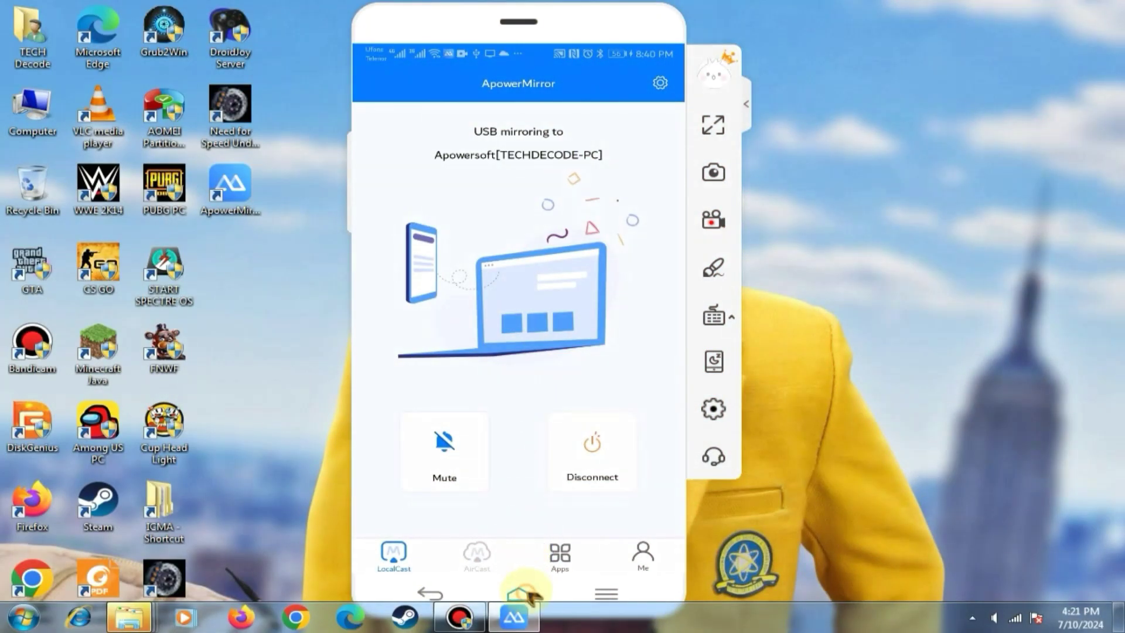
Step: Return the phone home and reach ApowerMirror's phone mirroring settings
left_click(518, 594)
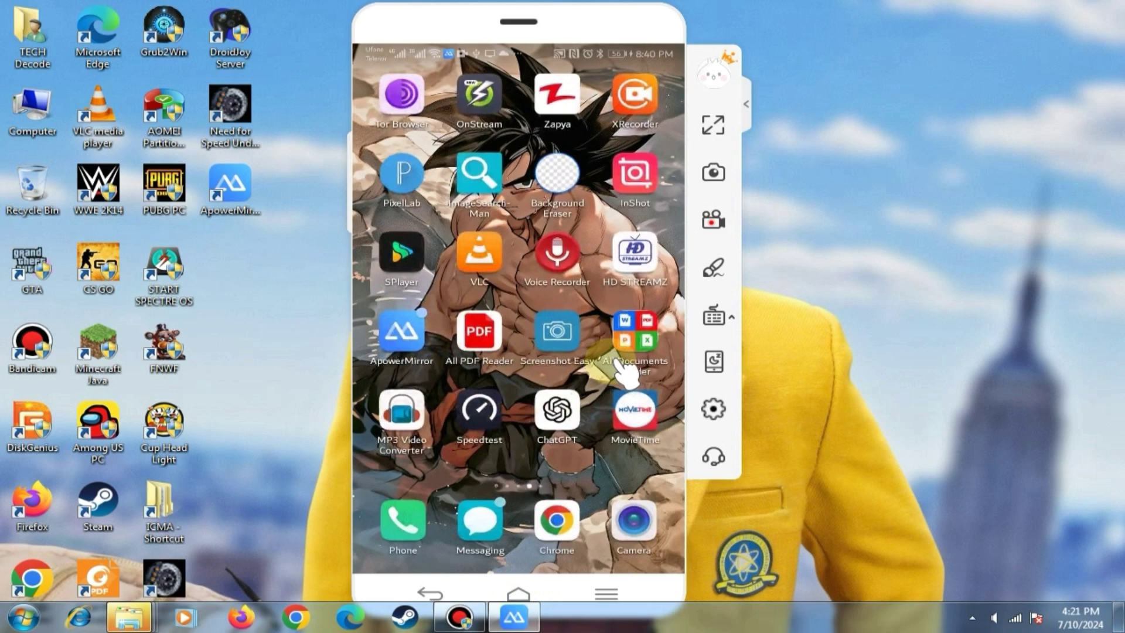
mouse_move(530, 374)
left_mouse_down()
mouse_move(609, 347)
mouse_move(646, 369)
left_mouse_up()
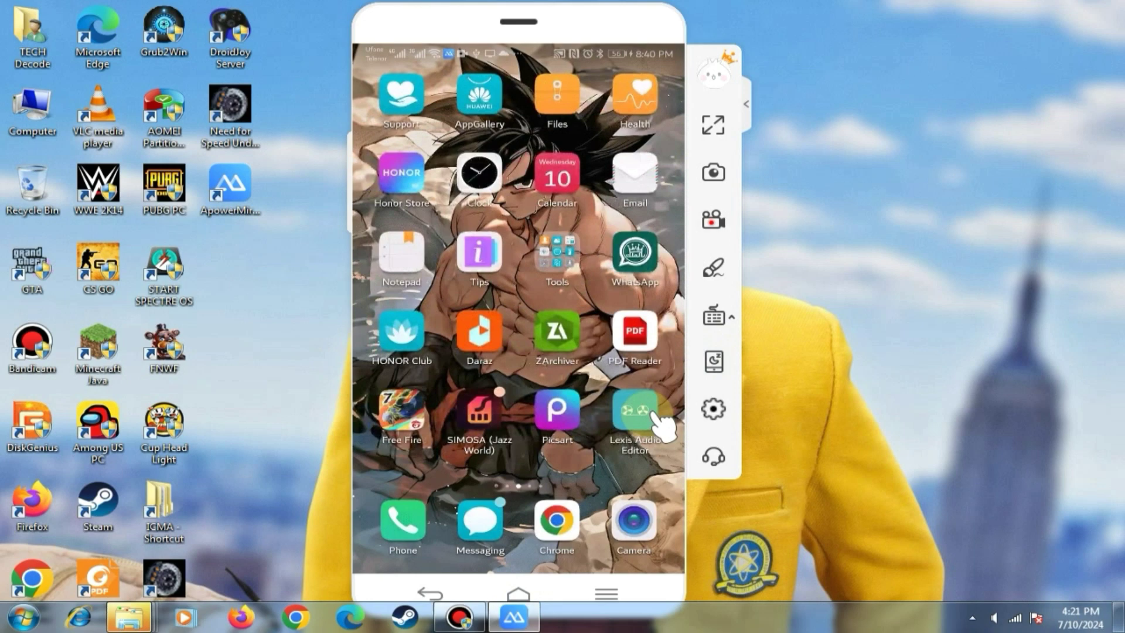
left_click_drag(585, 237, 616, 488)
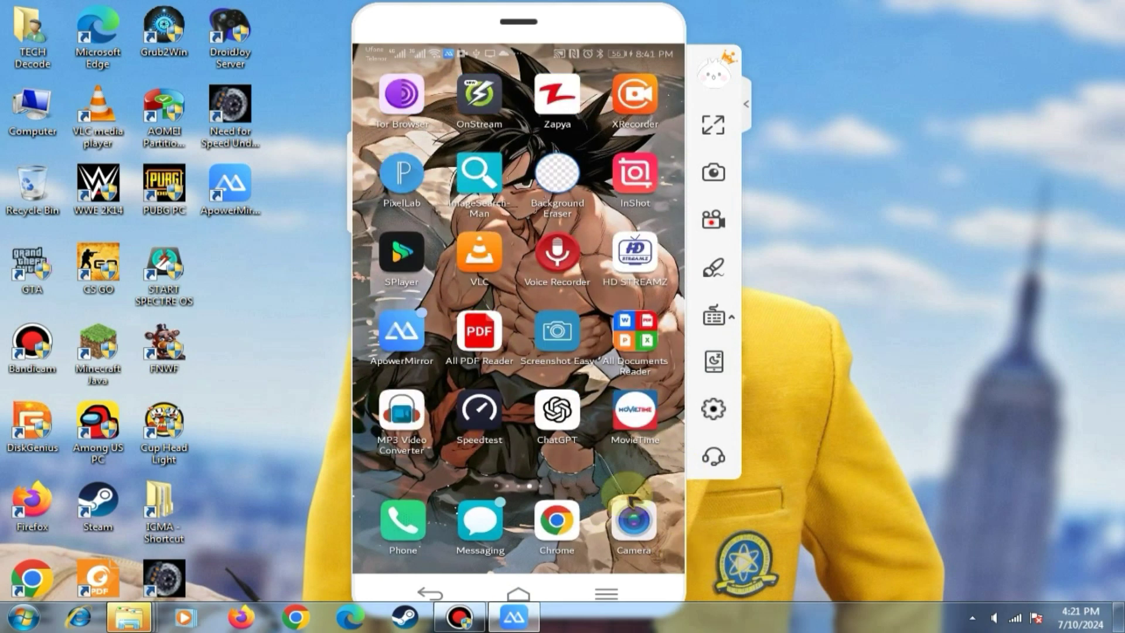
left_click(714, 409)
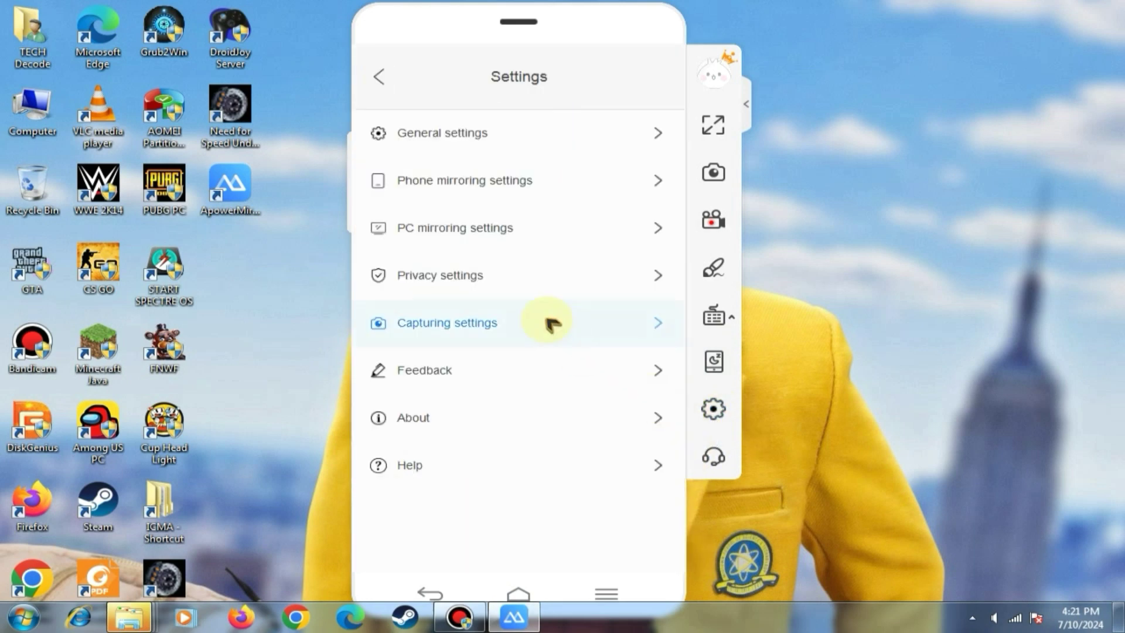
left_click(516, 199)
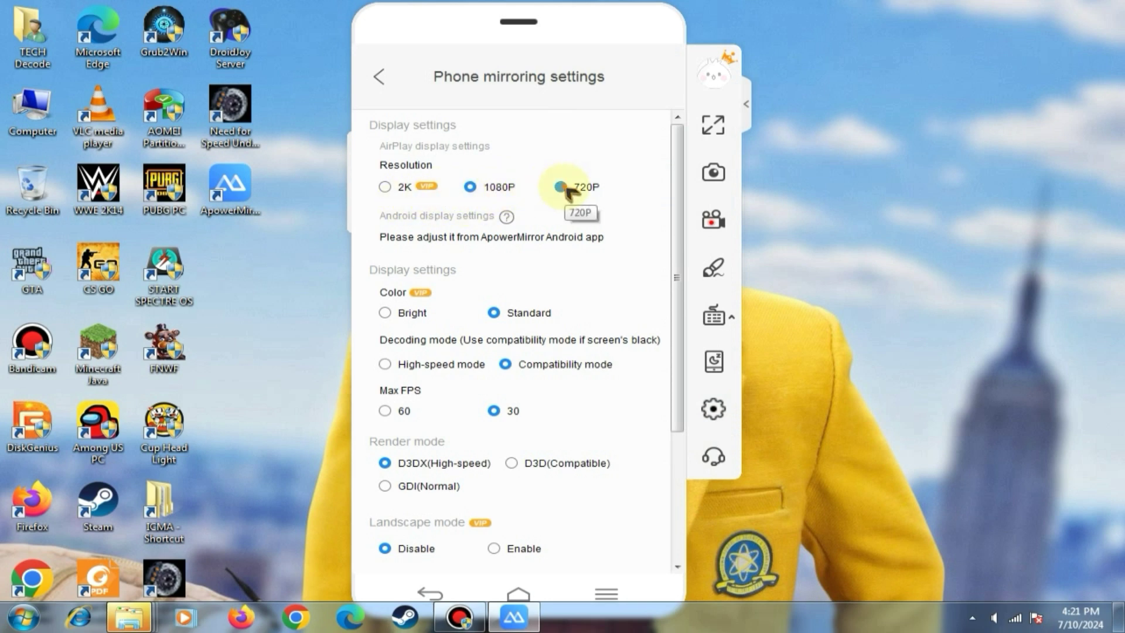
Step: Set mirroring resolution to 720P and reconnect to apply it
left_click(562, 187)
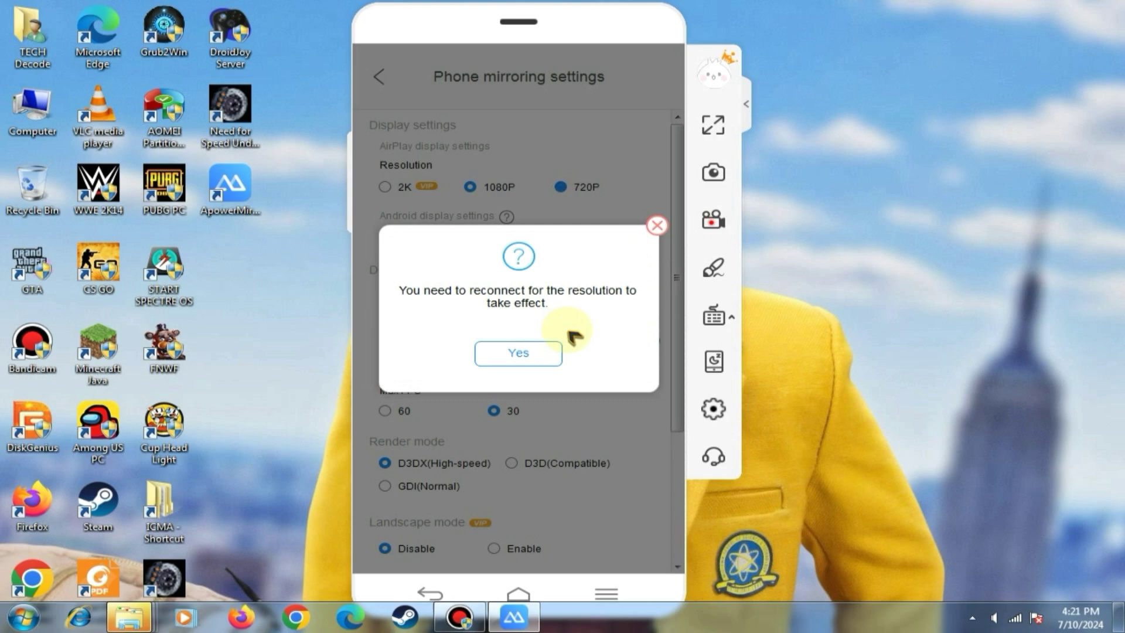
left_click(531, 357)
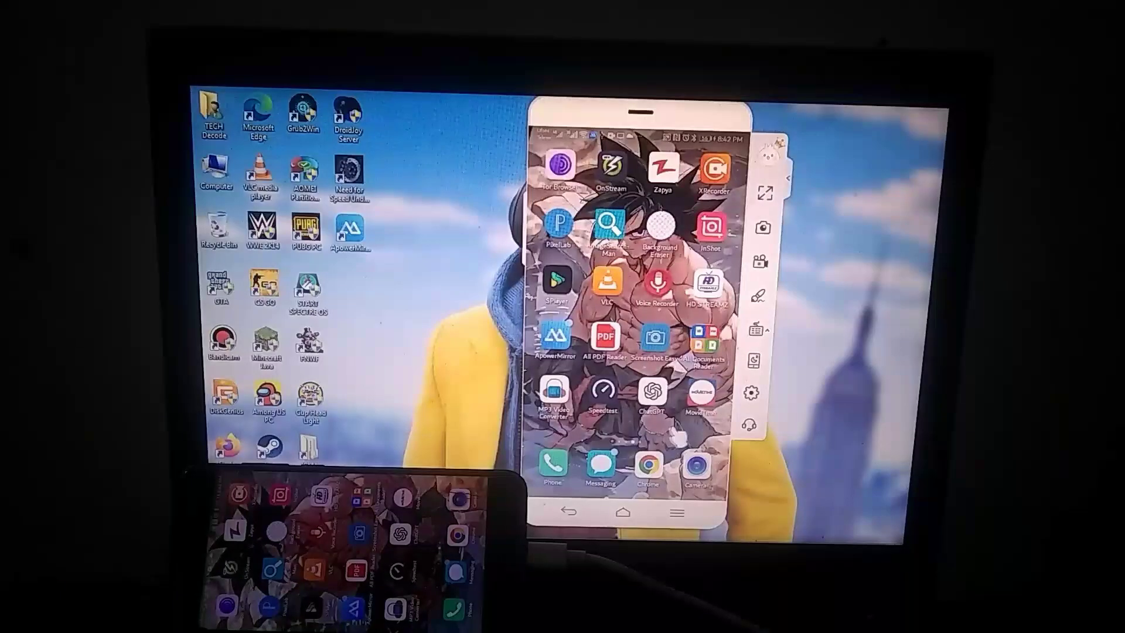
Step: Show the phone full screen and launch PUBG MOBILE with keyboard key mapping enabled
left_click(765, 193)
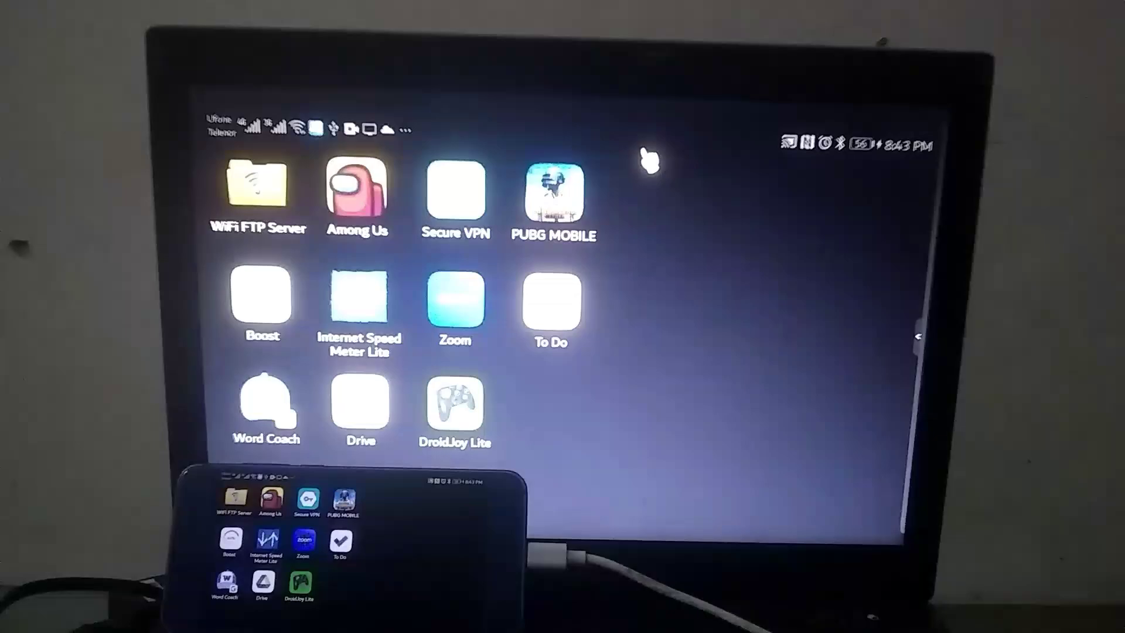
left_click(554, 191)
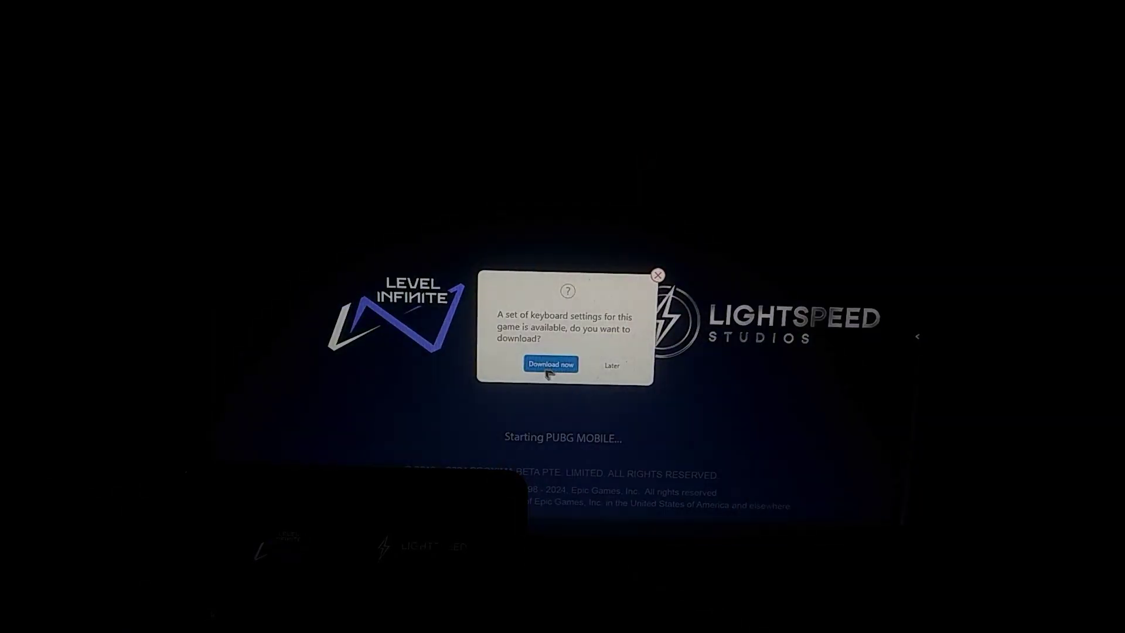
left_click(550, 364)
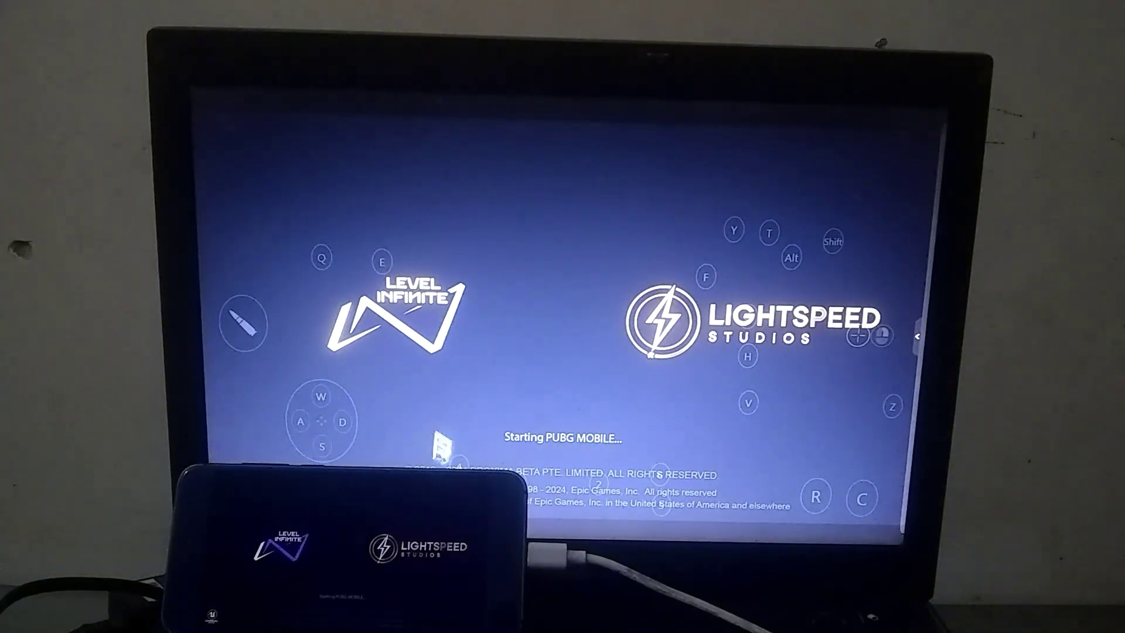
Step: Open the key mapping editor from the side toolbar and rotate the camera in flight
left_click(917, 336)
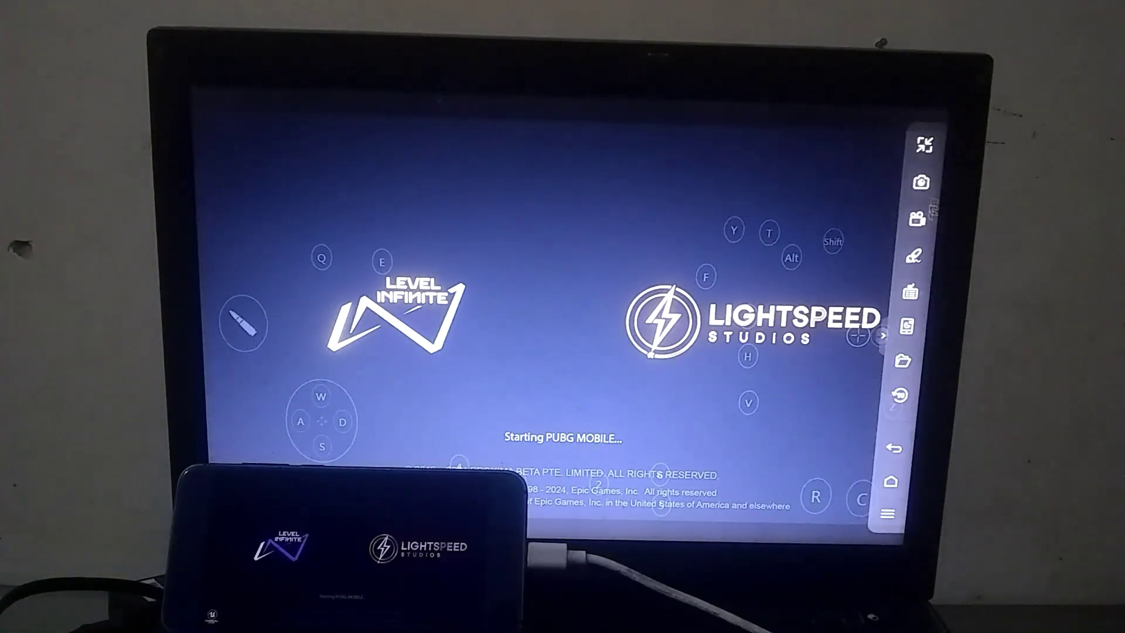
left_click(915, 297)
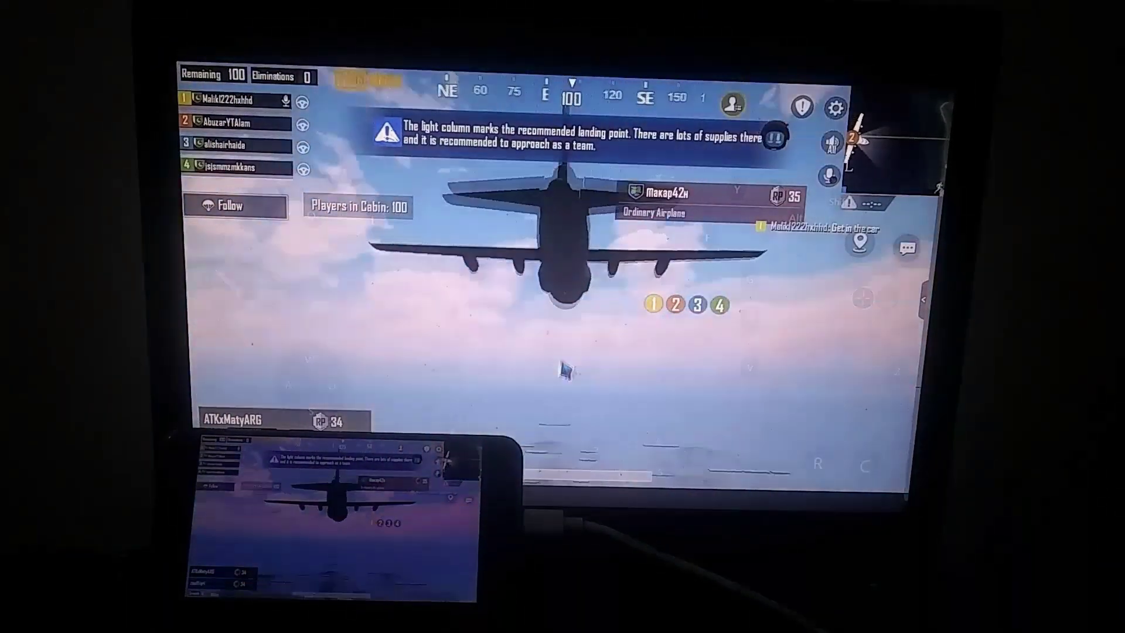
left_click_drag(563, 220, 562, 306)
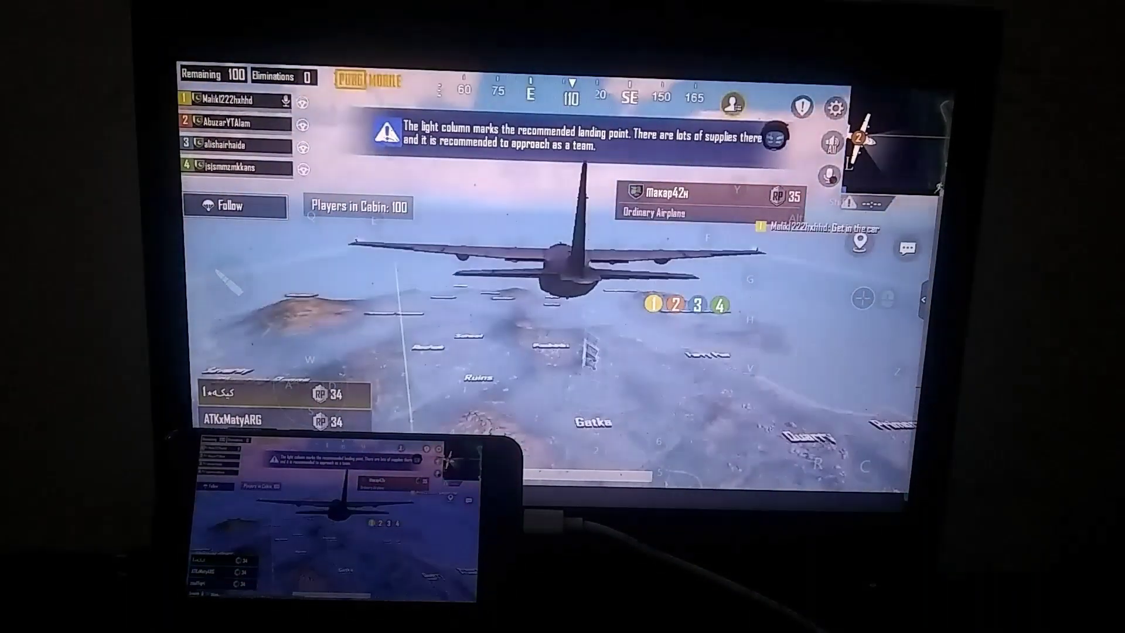